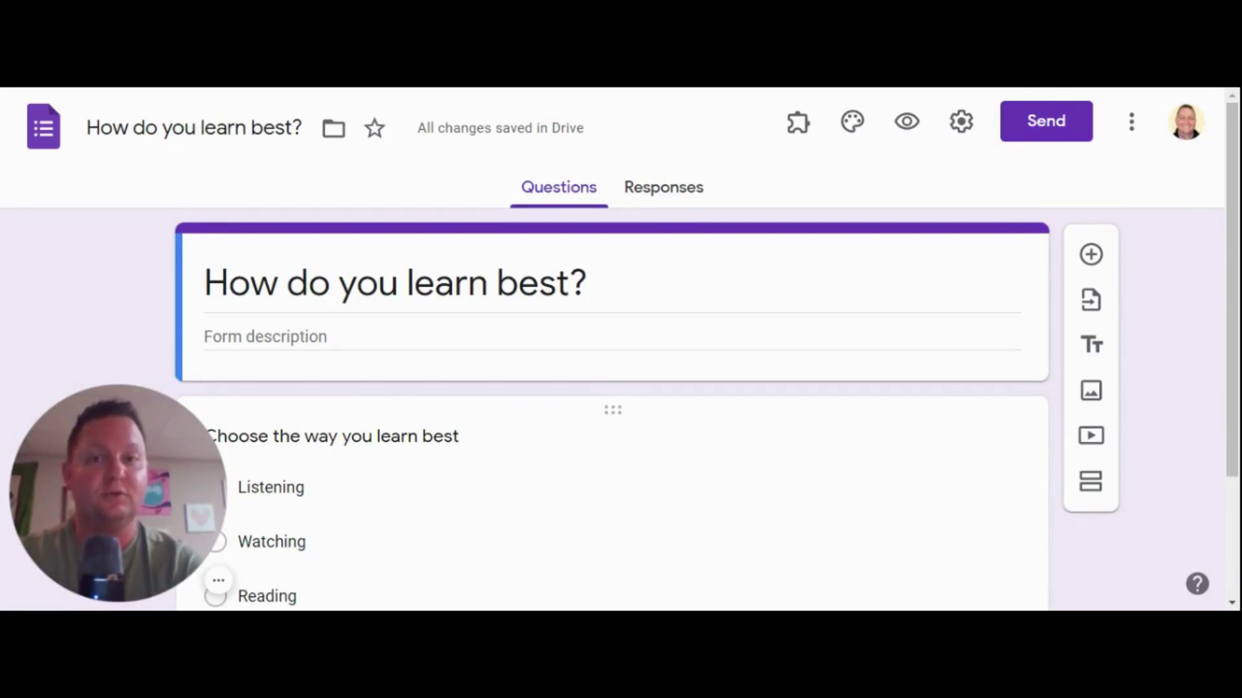
# - Scroll down through the survey form to review its questions
pyautogui.scroll(-1, 993, 421)
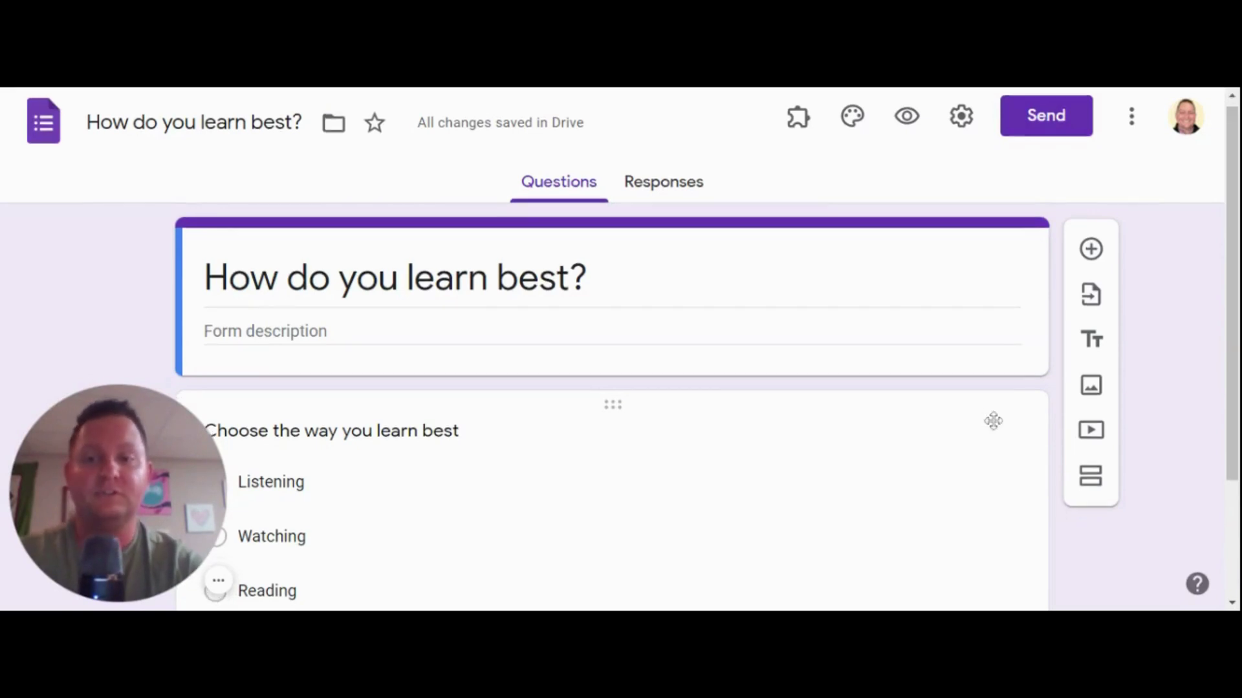
pyautogui.scroll(-3, 994, 421)
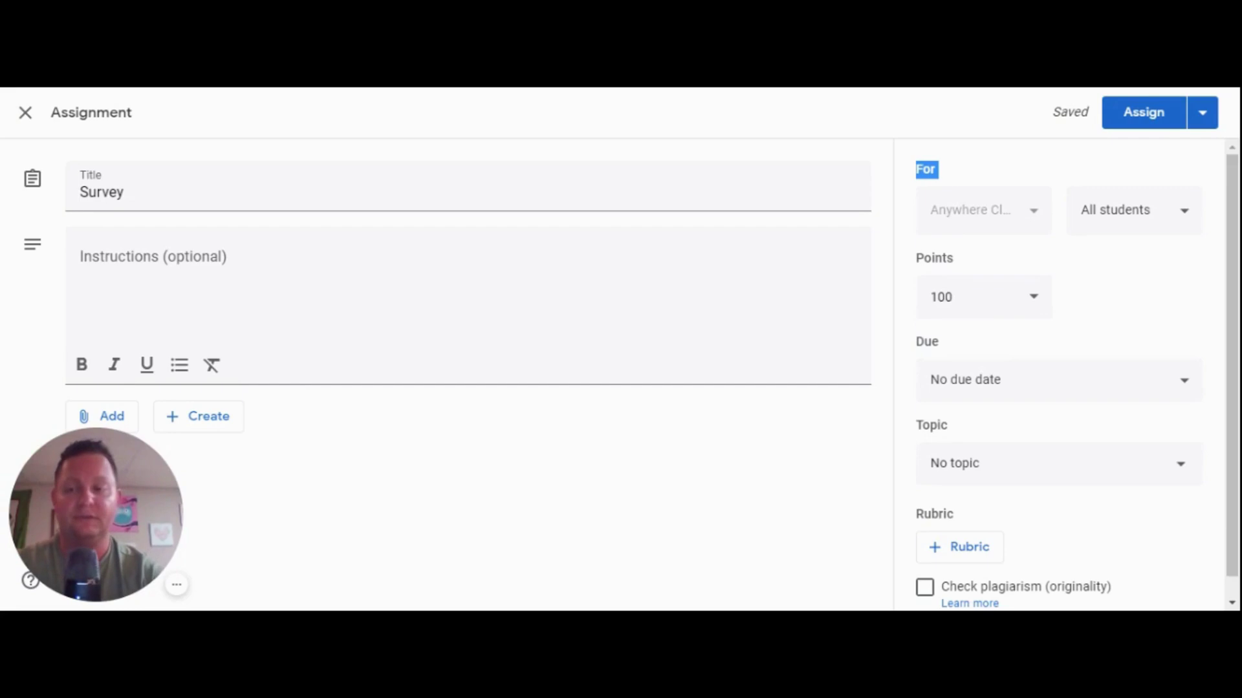
# - Attach the pasted 'How do you learn best?' form URL to the Survey assignment as a link
pyautogui.click(124, 414)
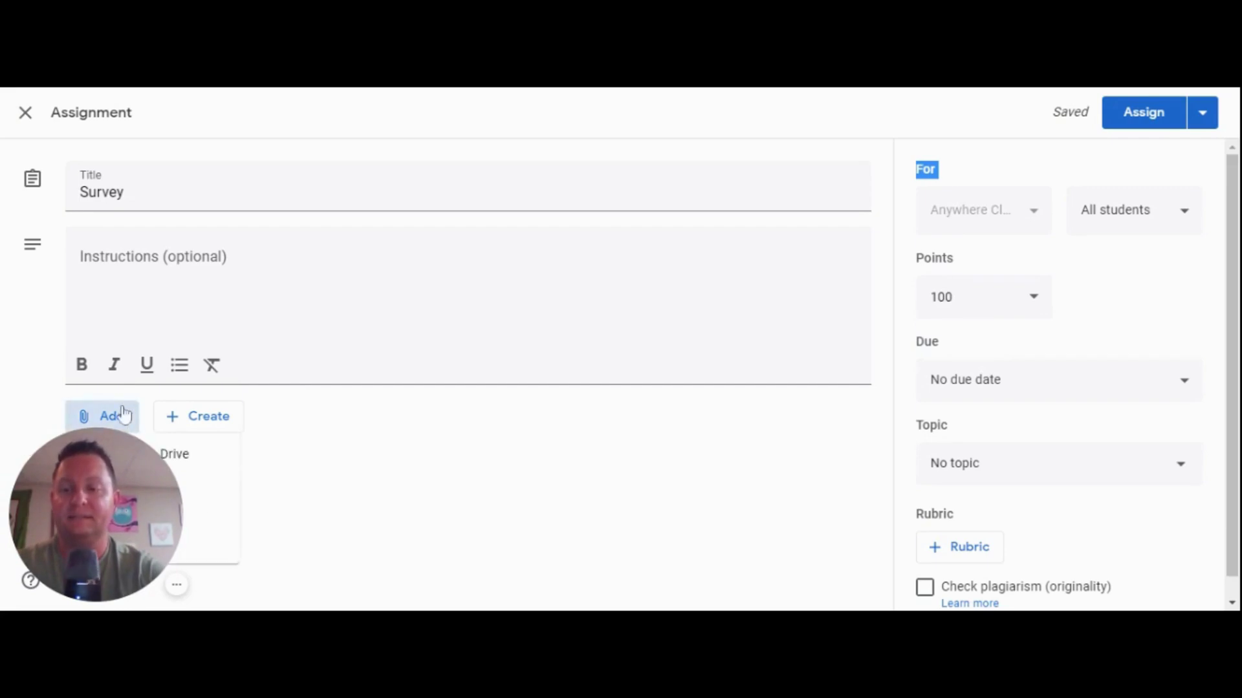
pyautogui.click(196, 486)
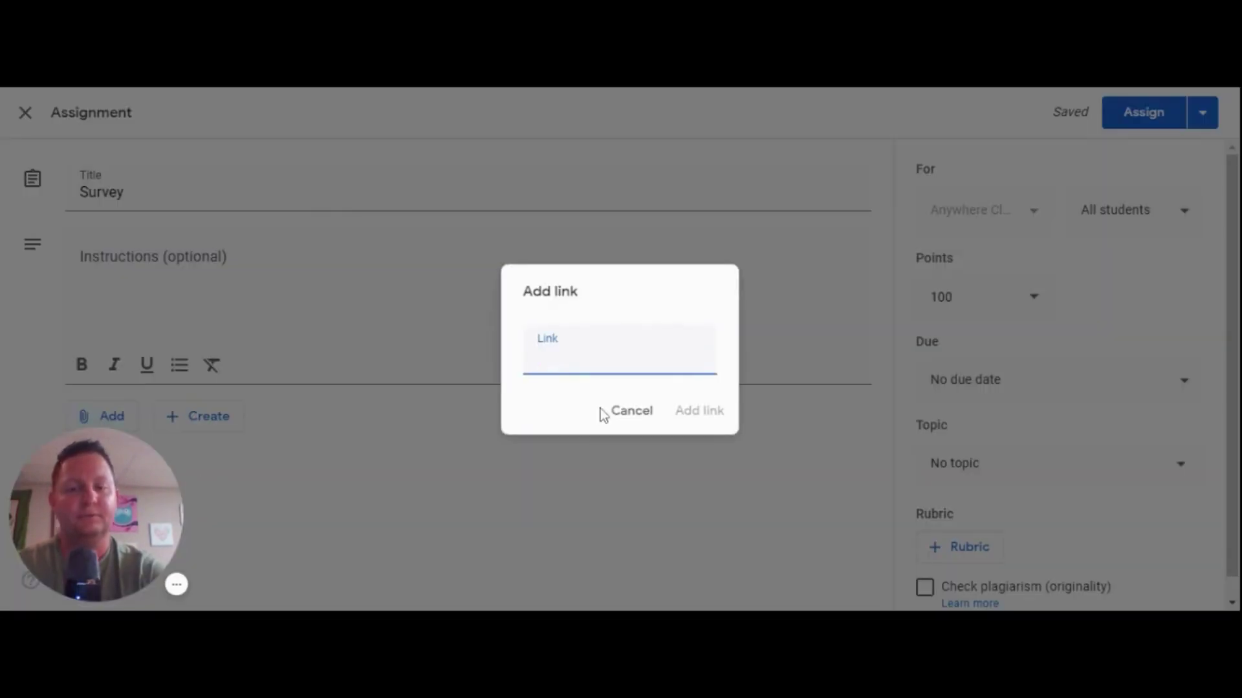
pyautogui.hotkey('ctrl', 'v')
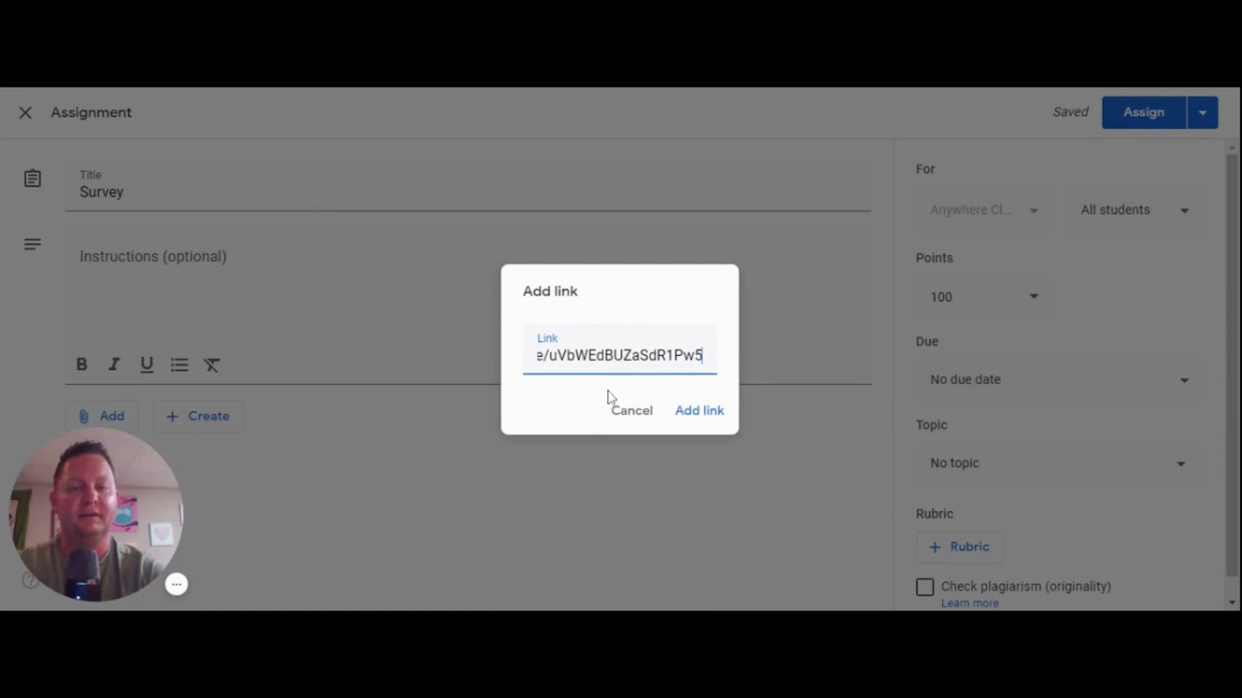
pyautogui.click(688, 414)
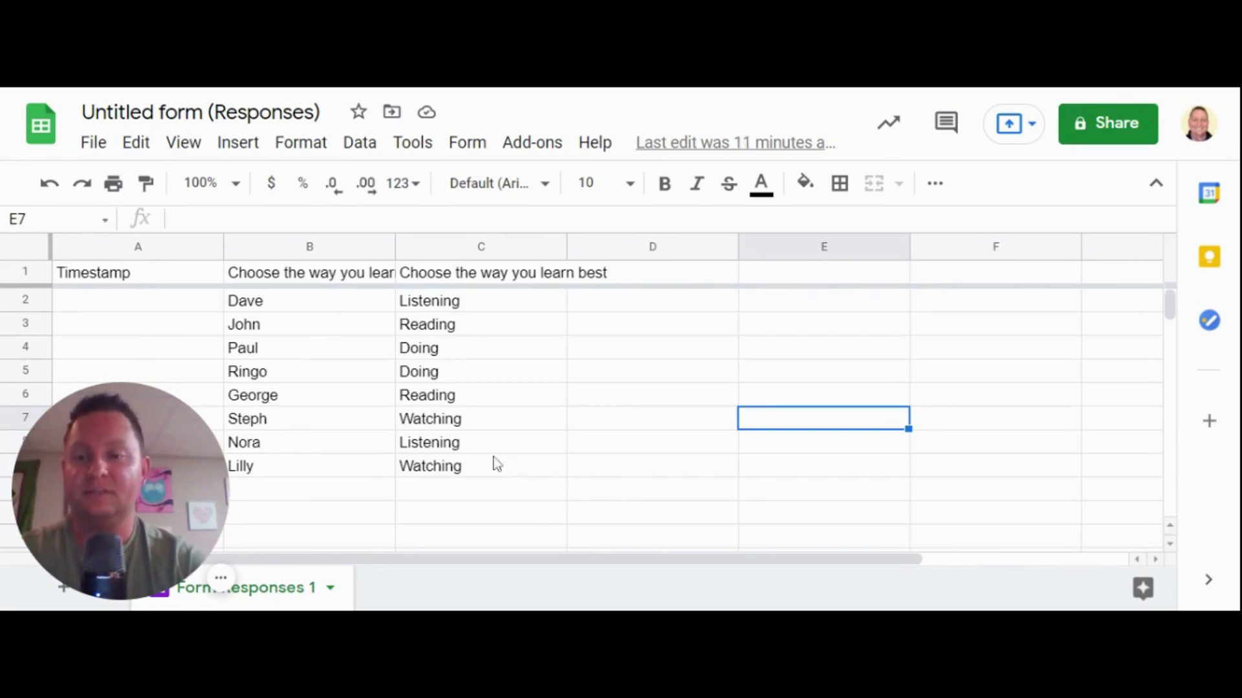
# - Sort the sheet by the learning-style answers in C2:C9, A to Z
pyautogui.scroll(-1, 498, 463)
pyautogui.scroll(1, 517, 461)
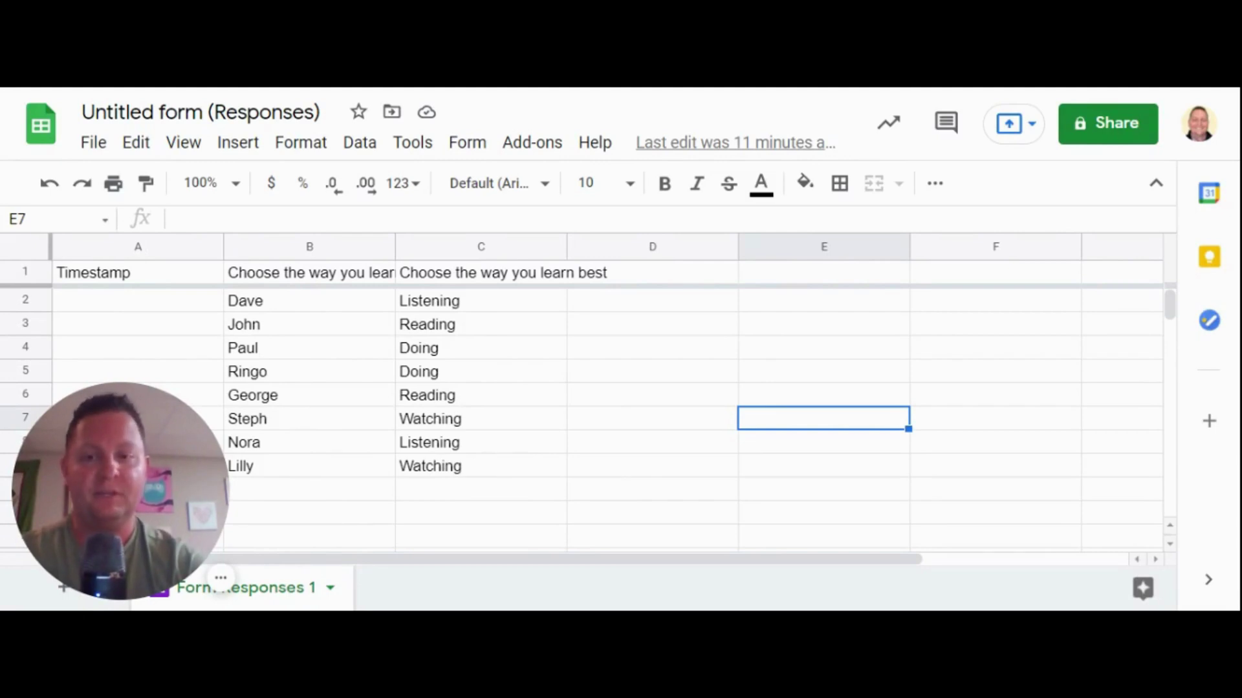
pyautogui.click(471, 307)
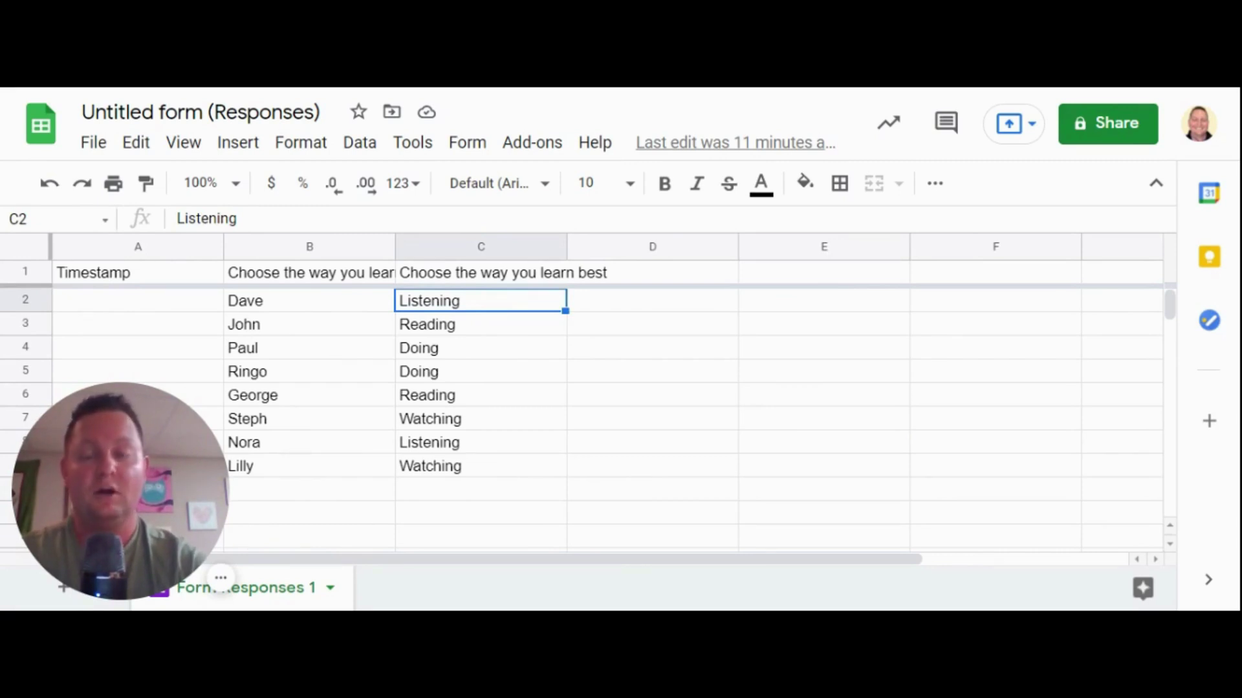
pyautogui.keyDown('shift'); pyautogui.click(437, 476); pyautogui.keyUp('shift')
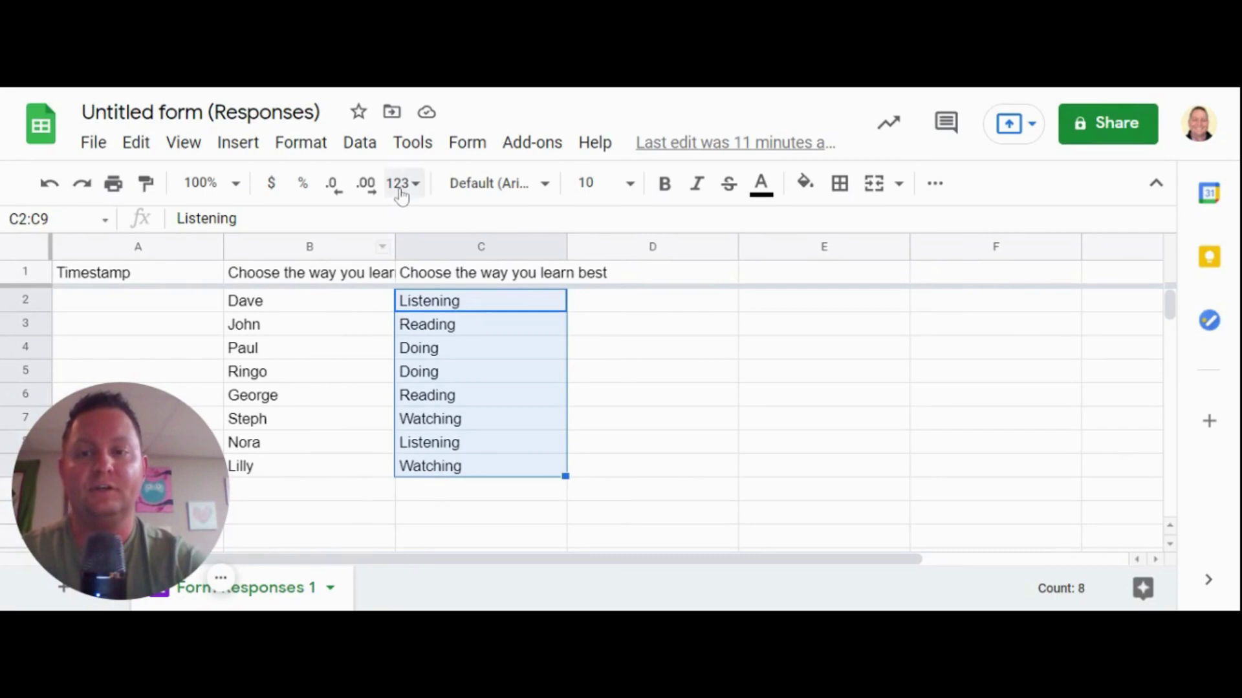
pyautogui.click(361, 146)
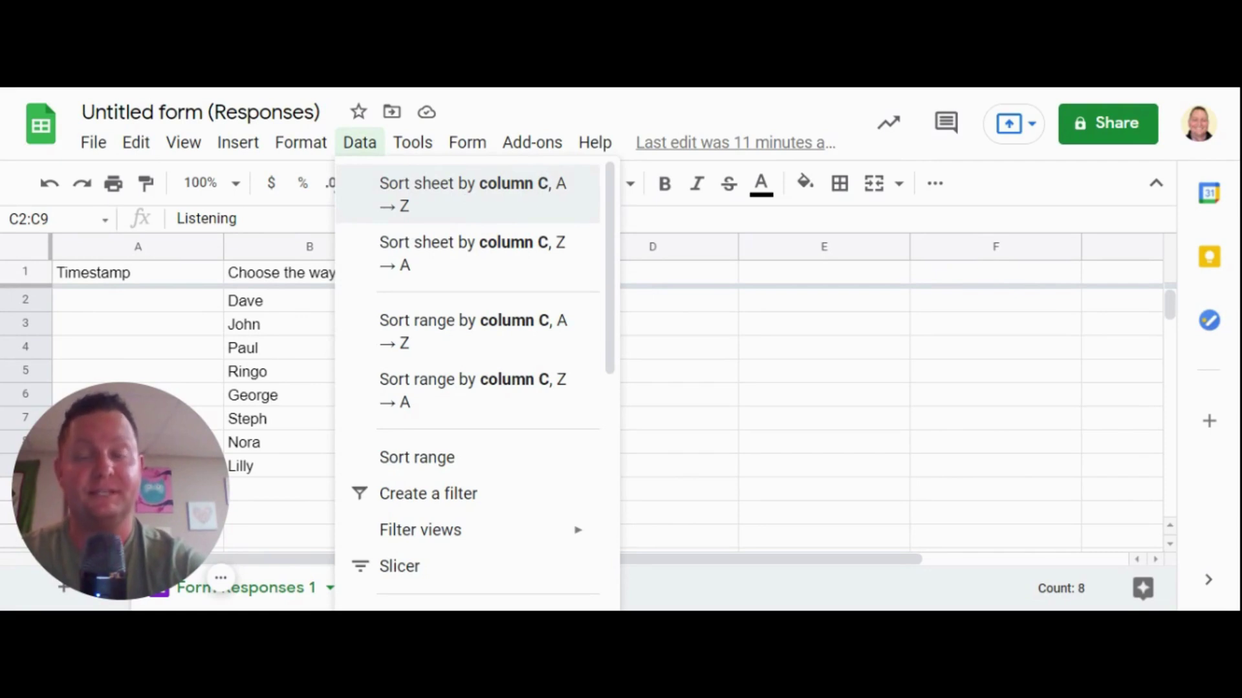
pyautogui.click(463, 200)
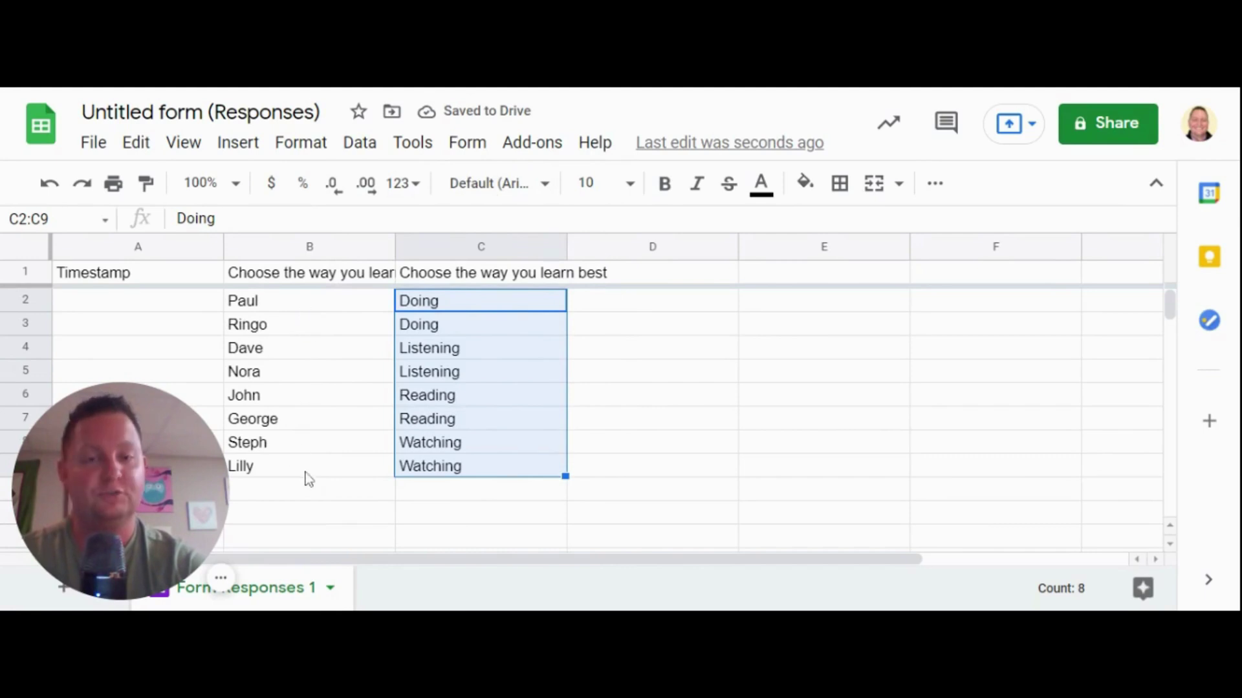
pyautogui.click(754, 472)
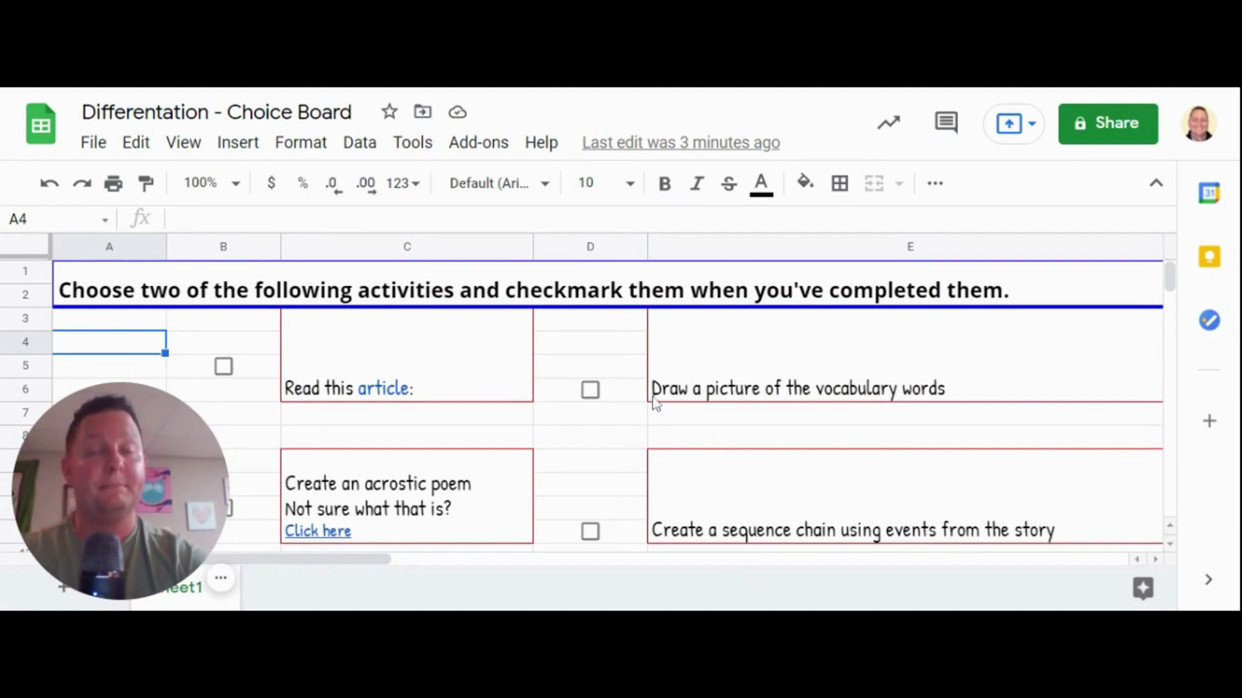
pyautogui.click(590, 391)
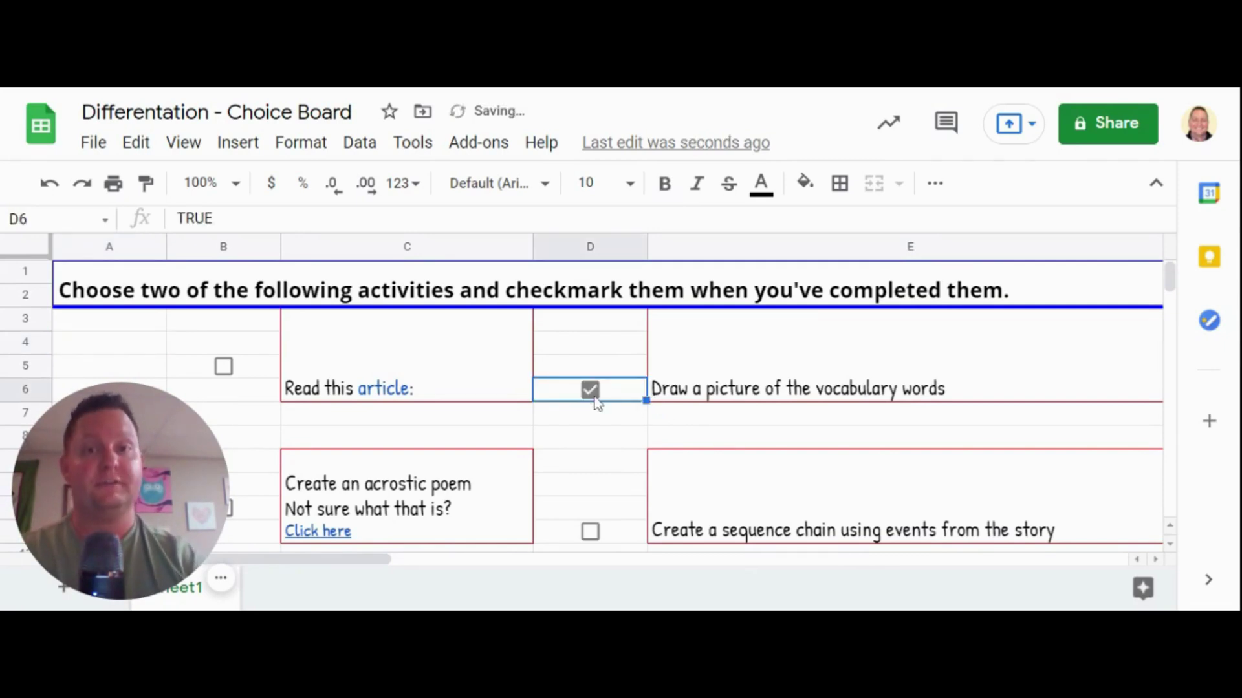
pyautogui.press('space')
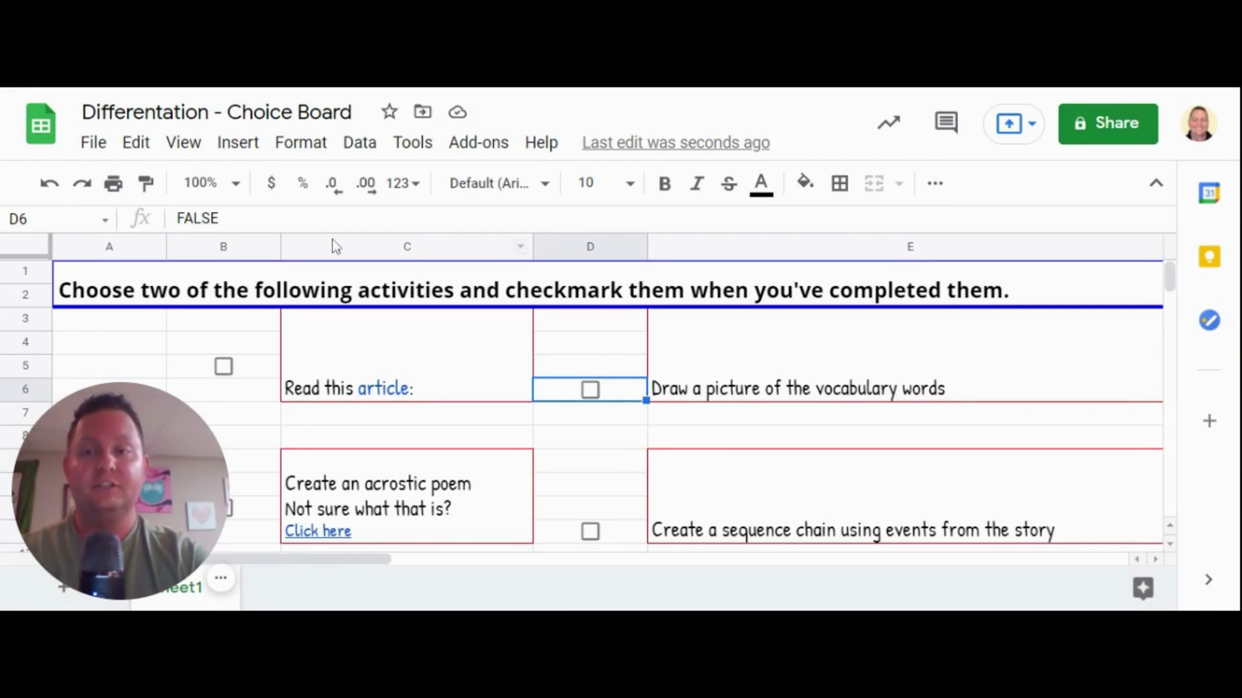
pyautogui.click(243, 151)
pyautogui.scroll(-3, 324, 278)
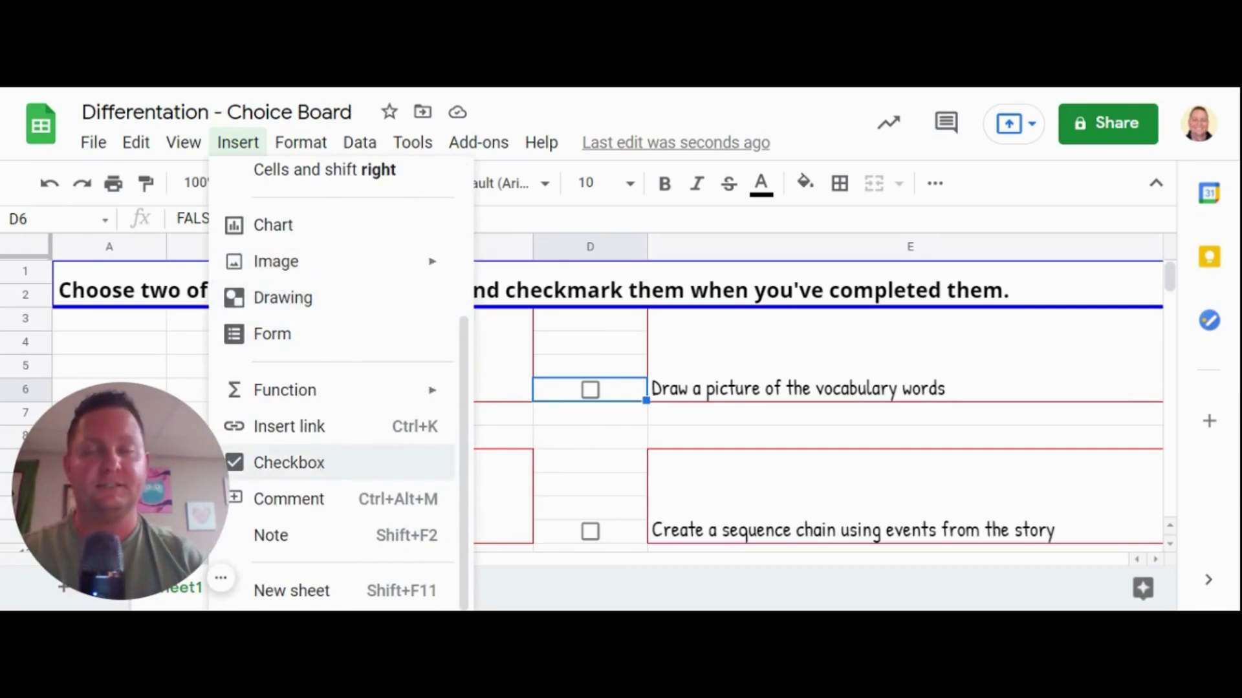
pyautogui.click(588, 433)
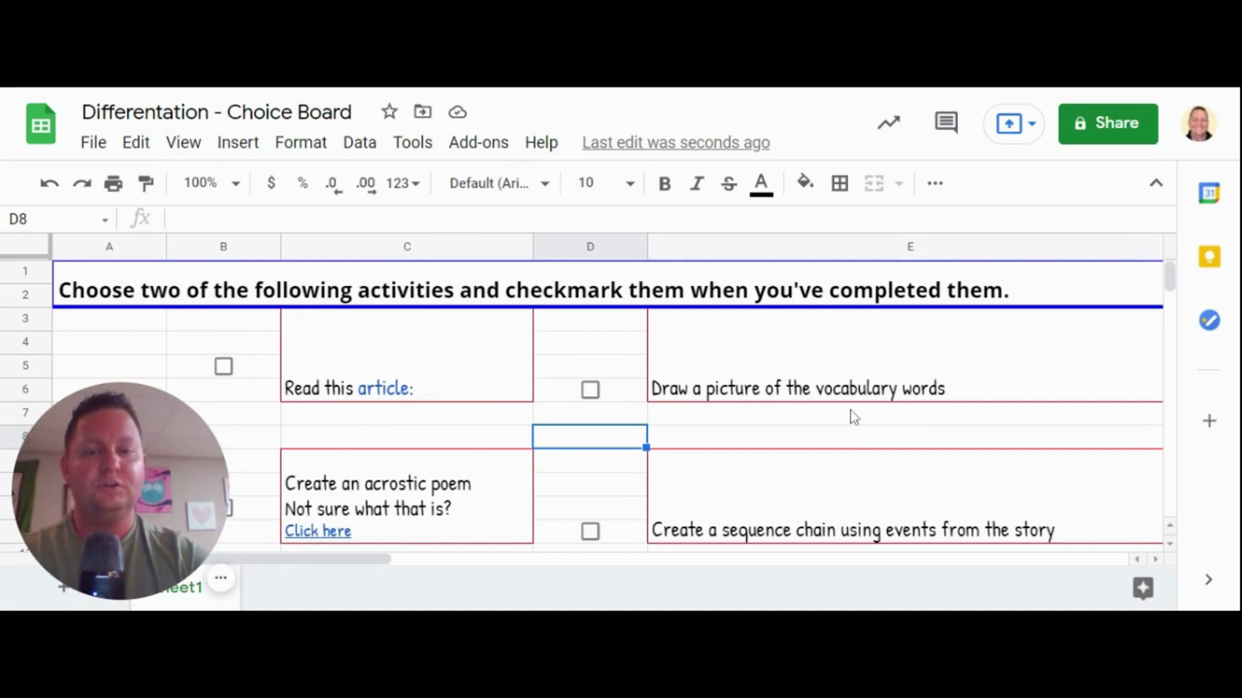
# - Select the 'Draw a picture of the vocabulary words' activity cell, leaving its text unchanged
pyautogui.click(597, 419)
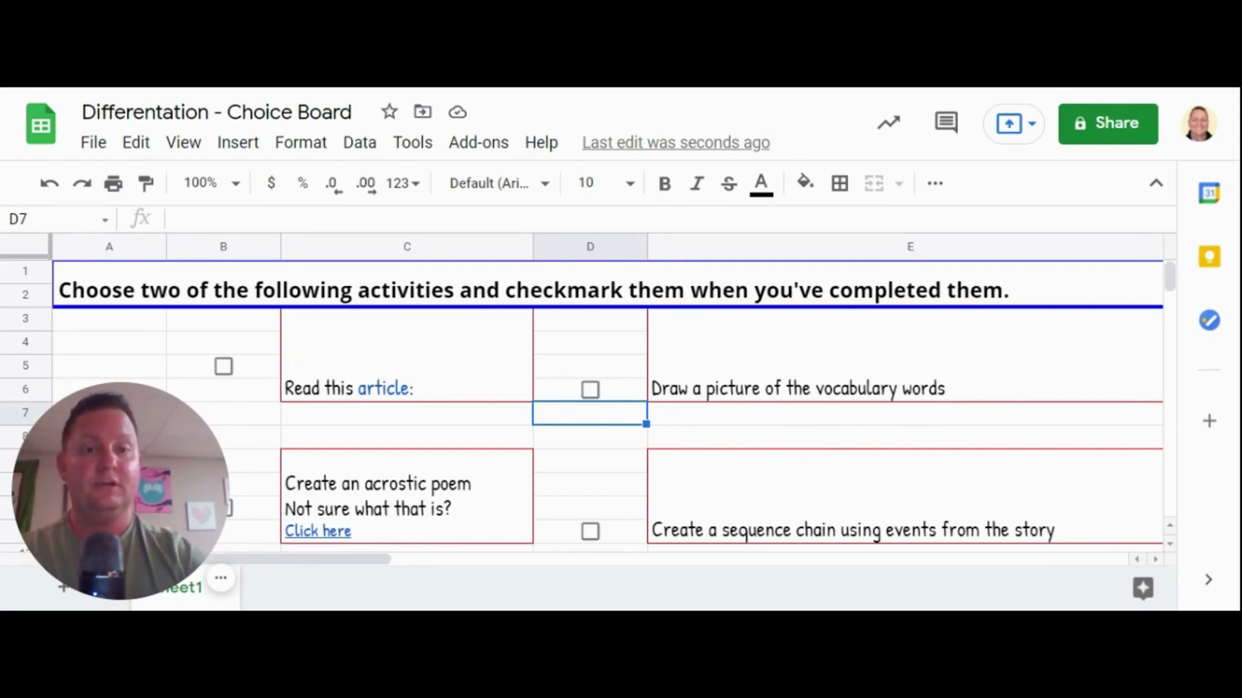
pyautogui.click(928, 397)
pyautogui.doubleClick(928, 397)
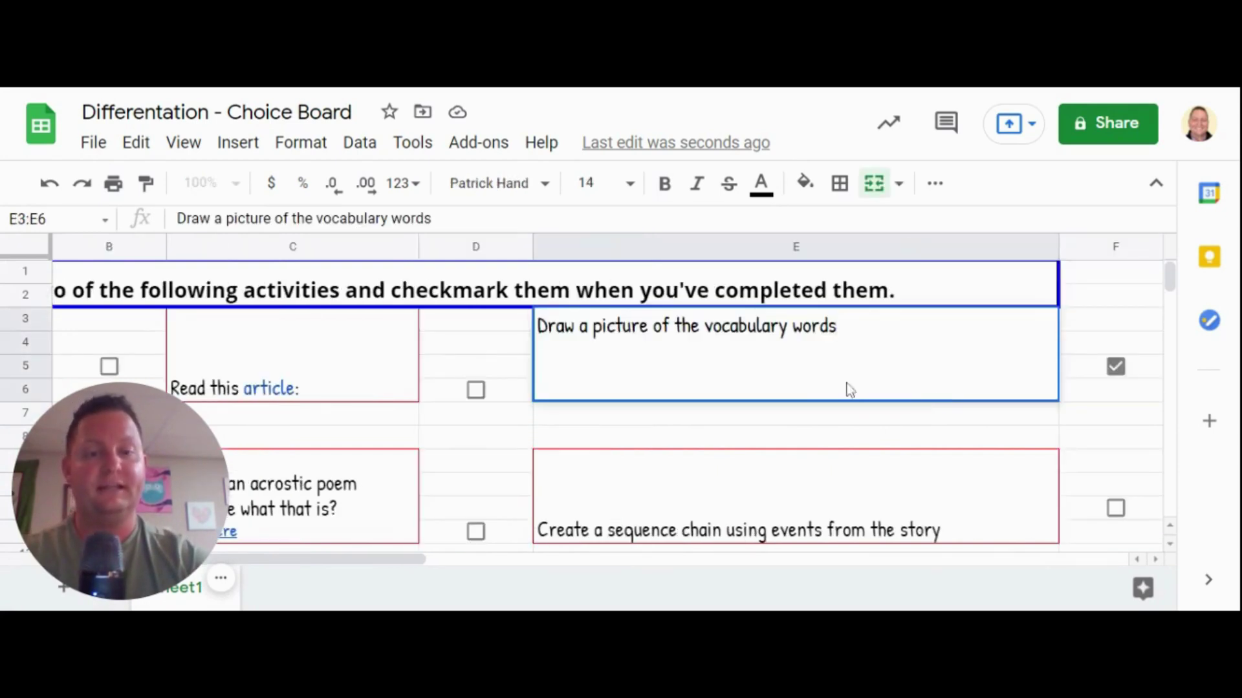
pyautogui.doubleClick(813, 325)
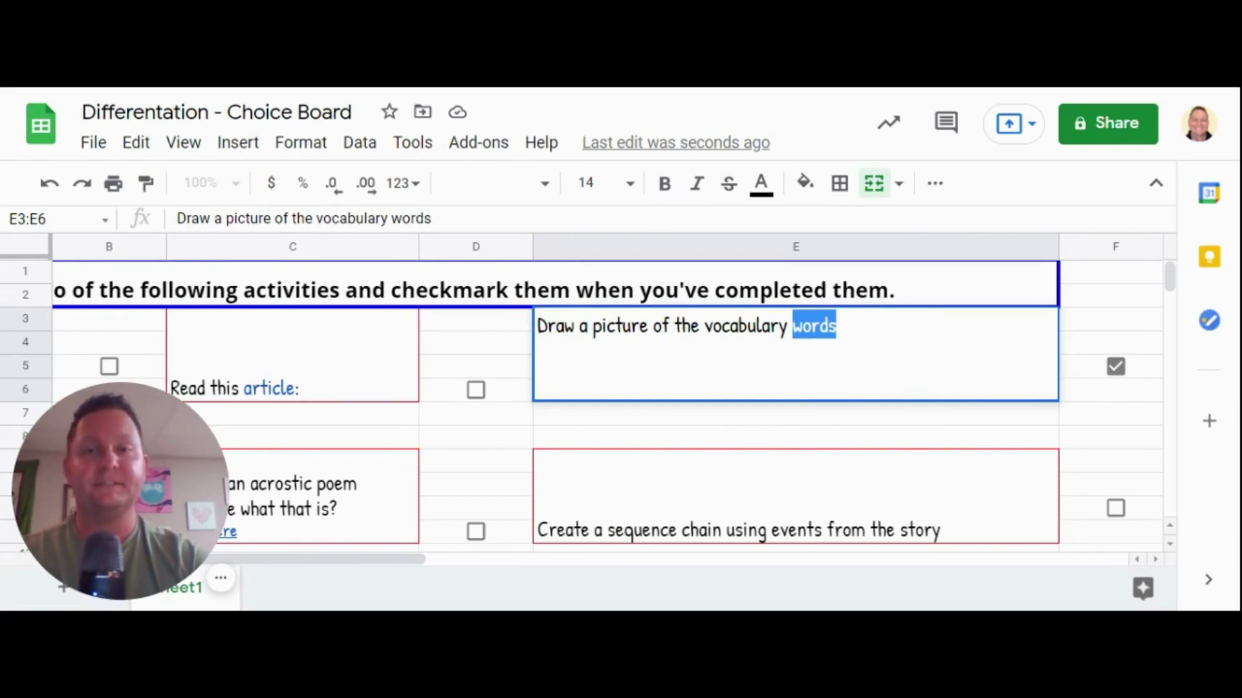
pyautogui.press('Escape')
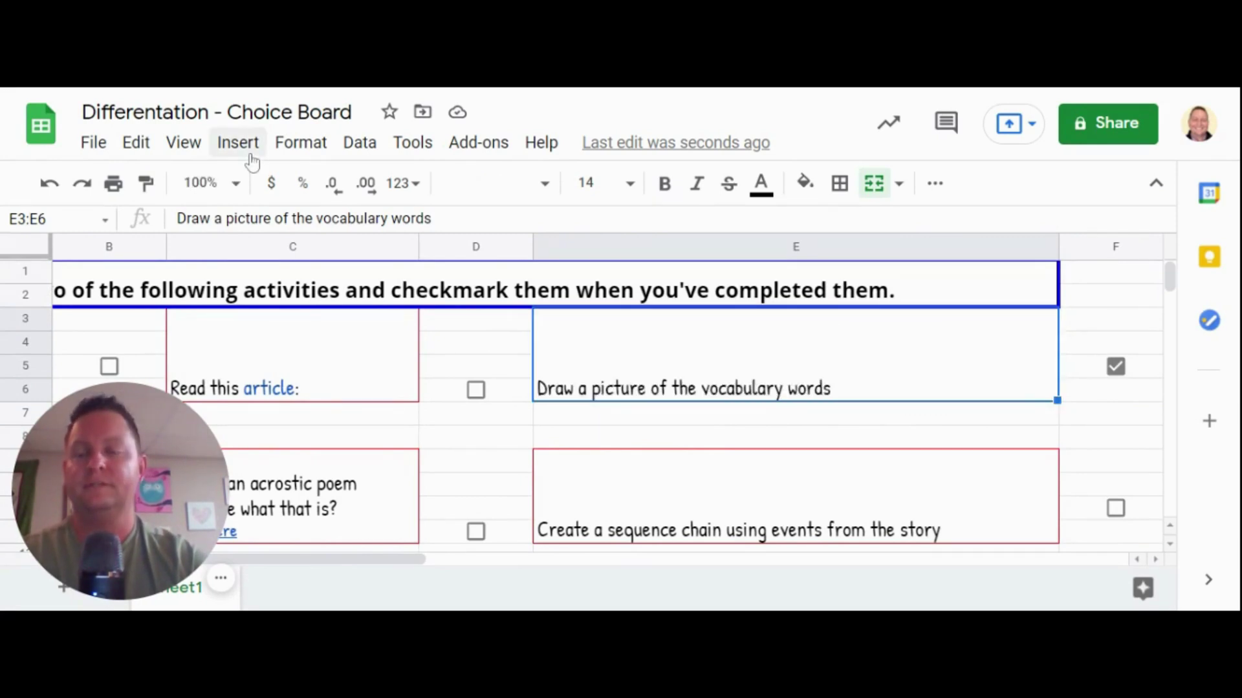
# - Link the vocabulary activity to the pasted image web address via Insert link
pyautogui.click(250, 160)
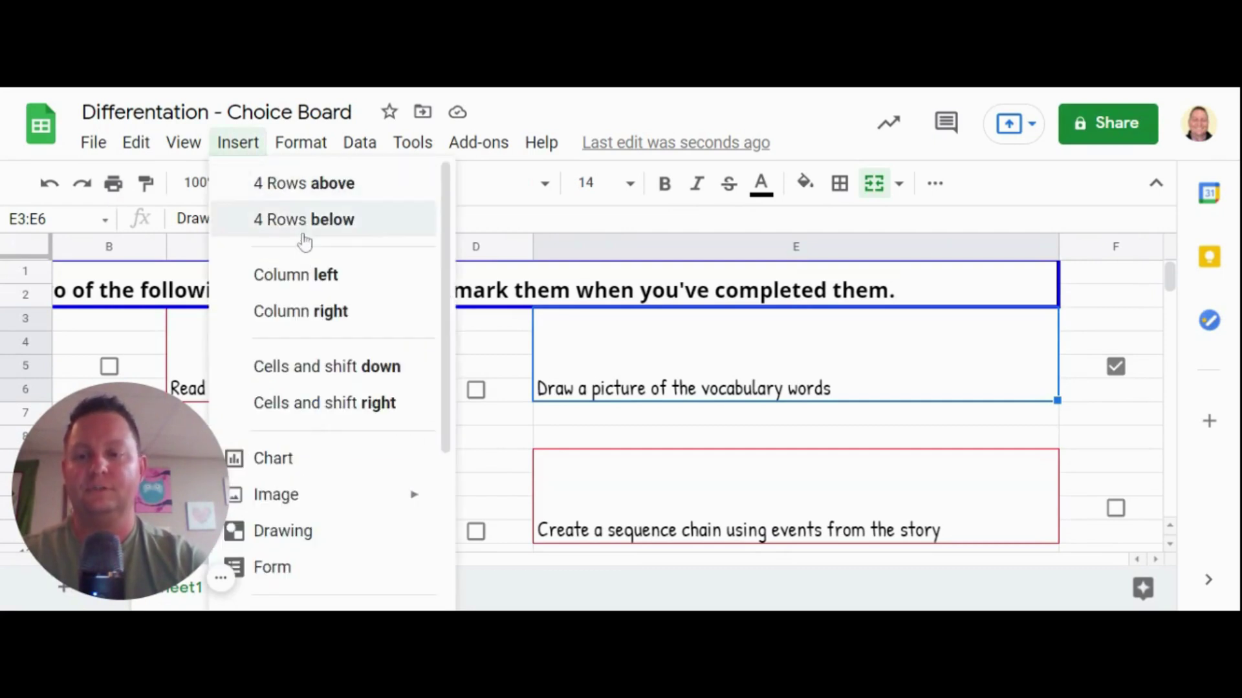
pyautogui.scroll(-3, 309, 234)
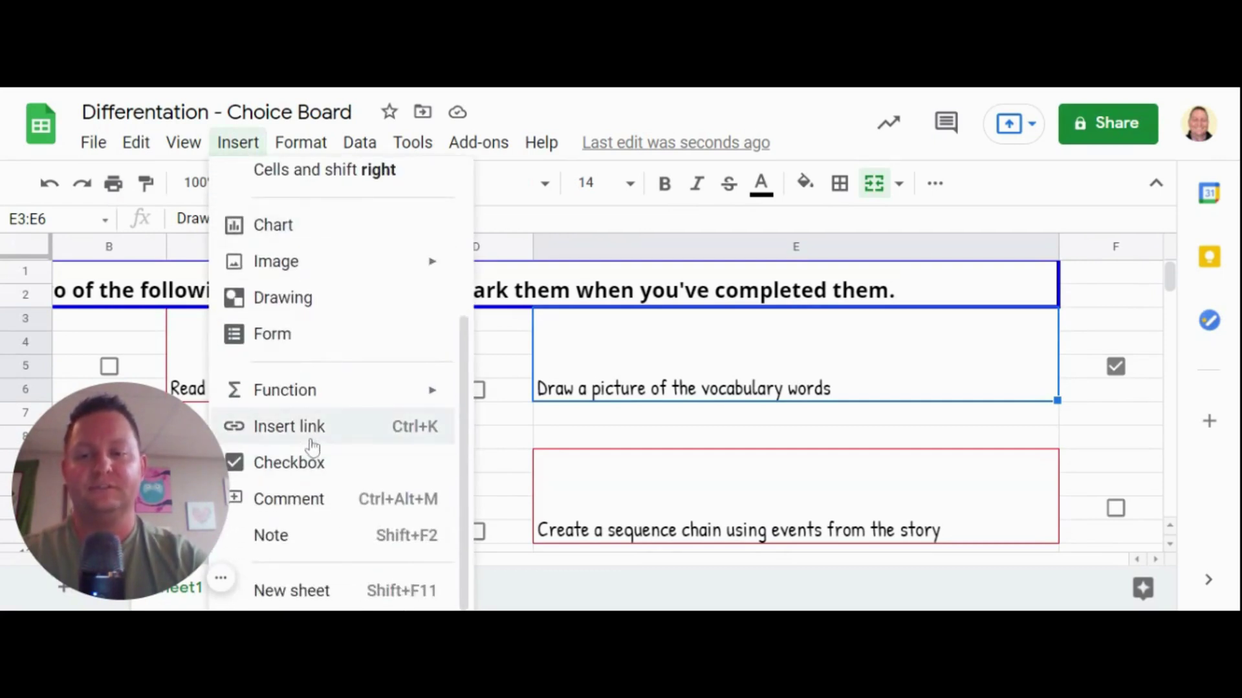
pyautogui.click(312, 432)
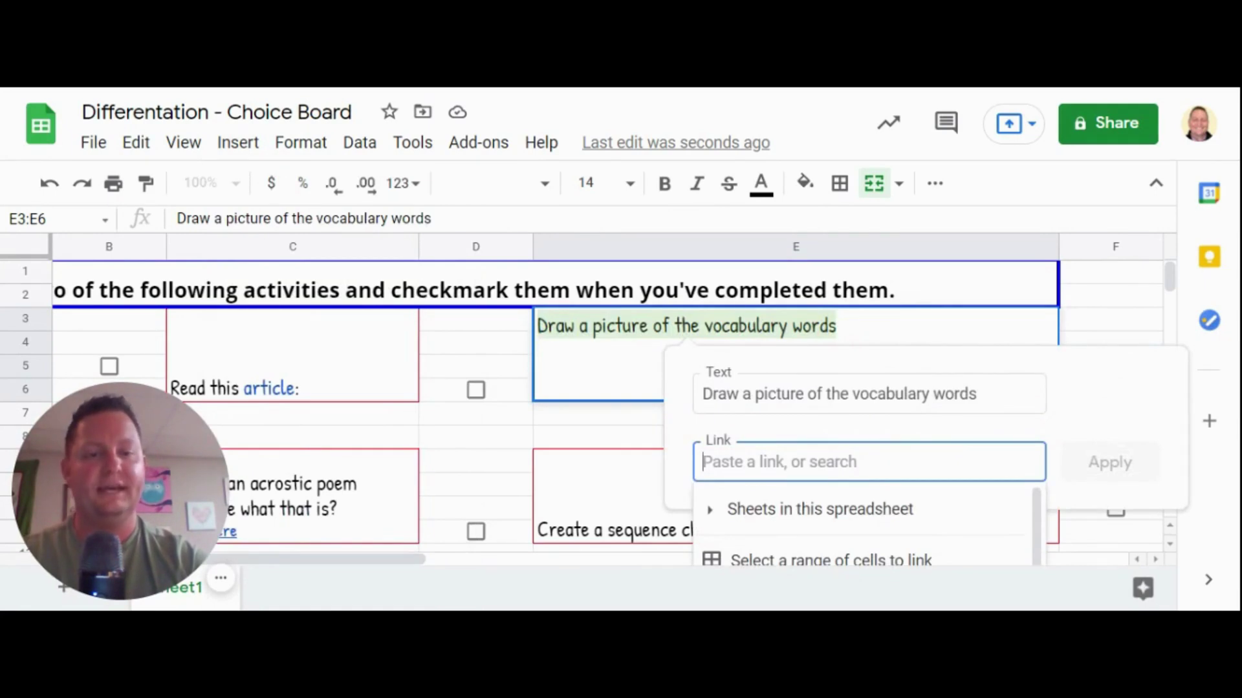
pyautogui.hotkey('ctrl', 'v')
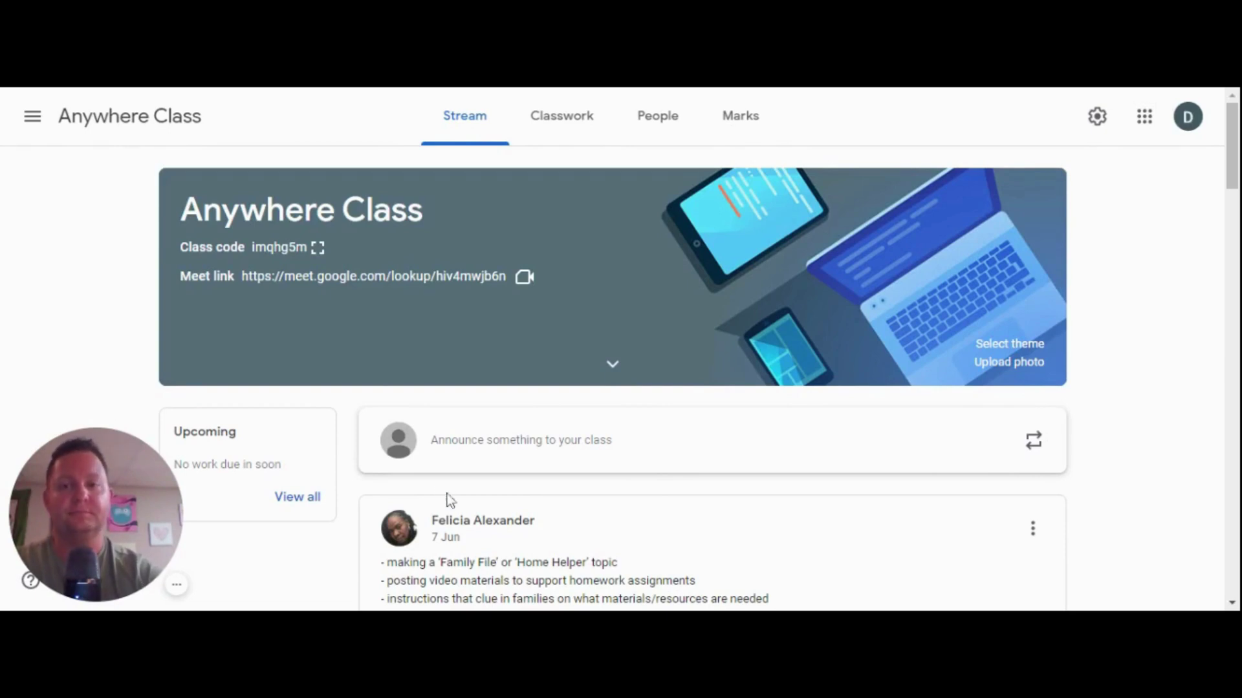
# - From the Marks grid, copy all Anywhere Class marks into a Google Sheets spreadsheet
pyautogui.click(761, 123)
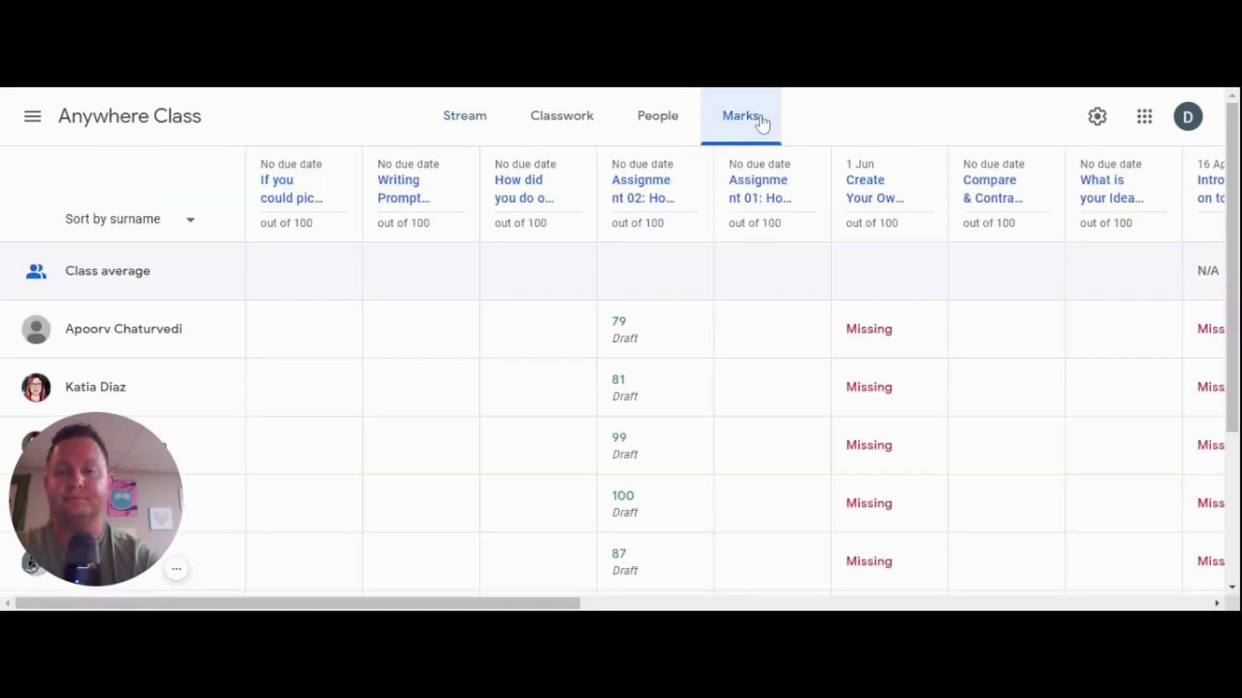
pyautogui.click(659, 199)
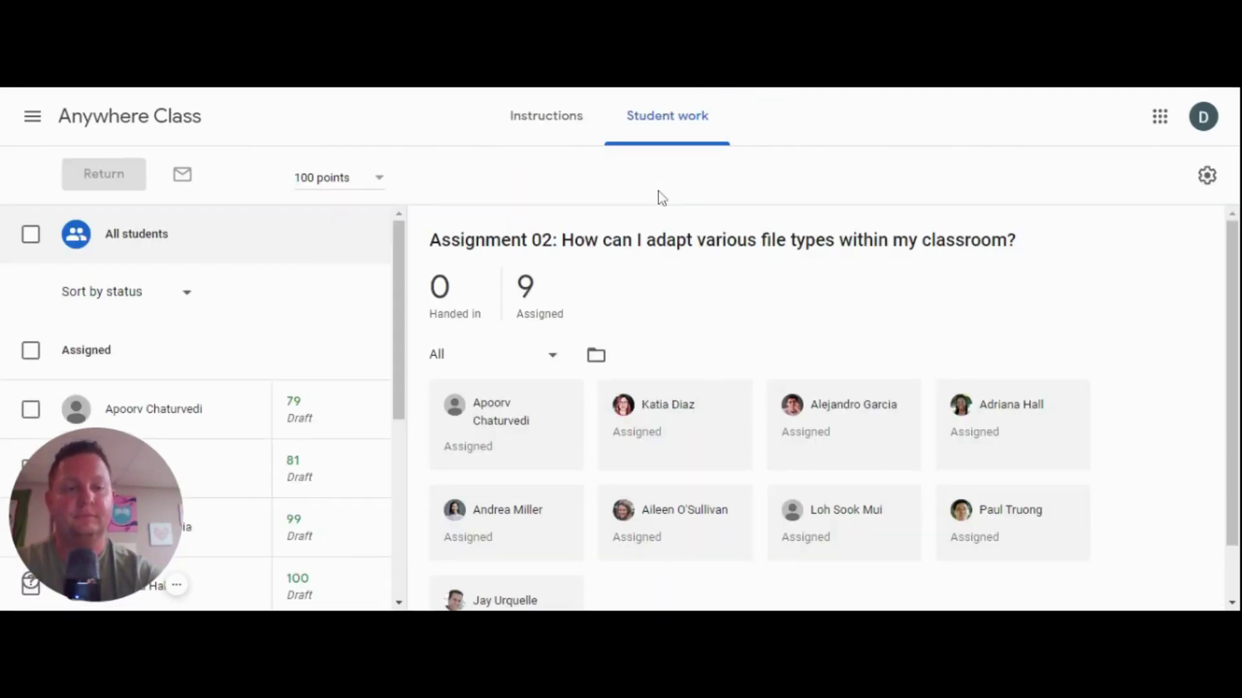
pyautogui.click(1207, 188)
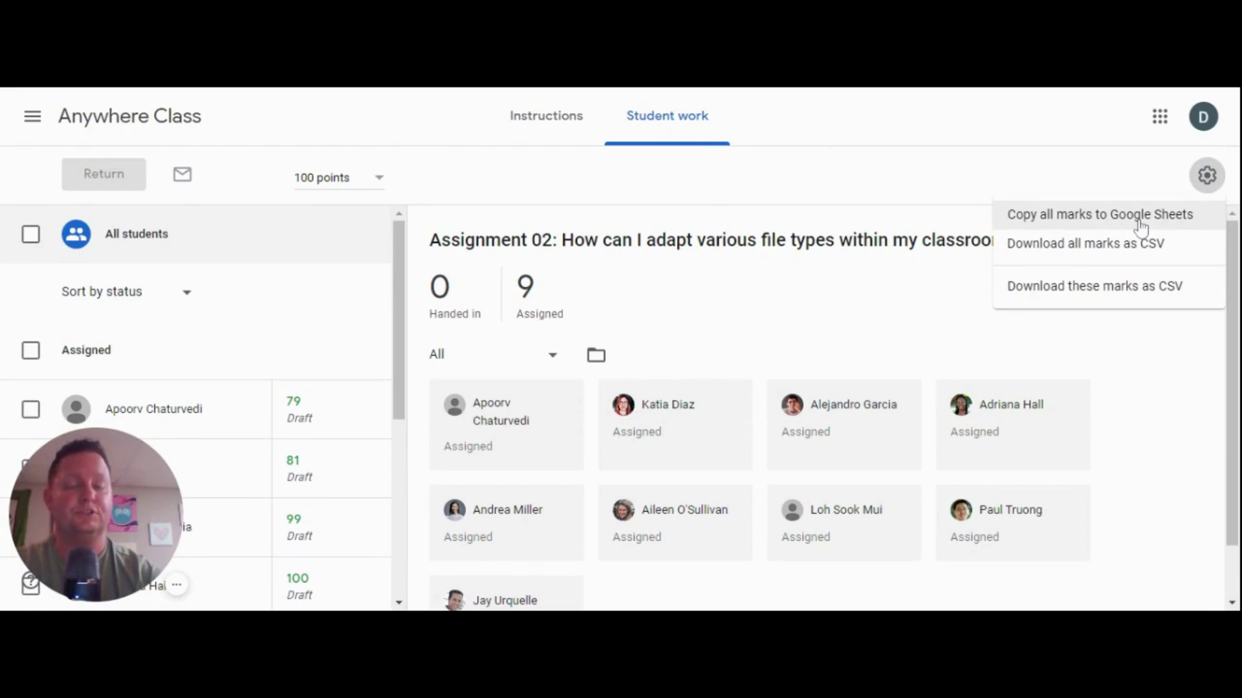
pyautogui.click(1139, 216)
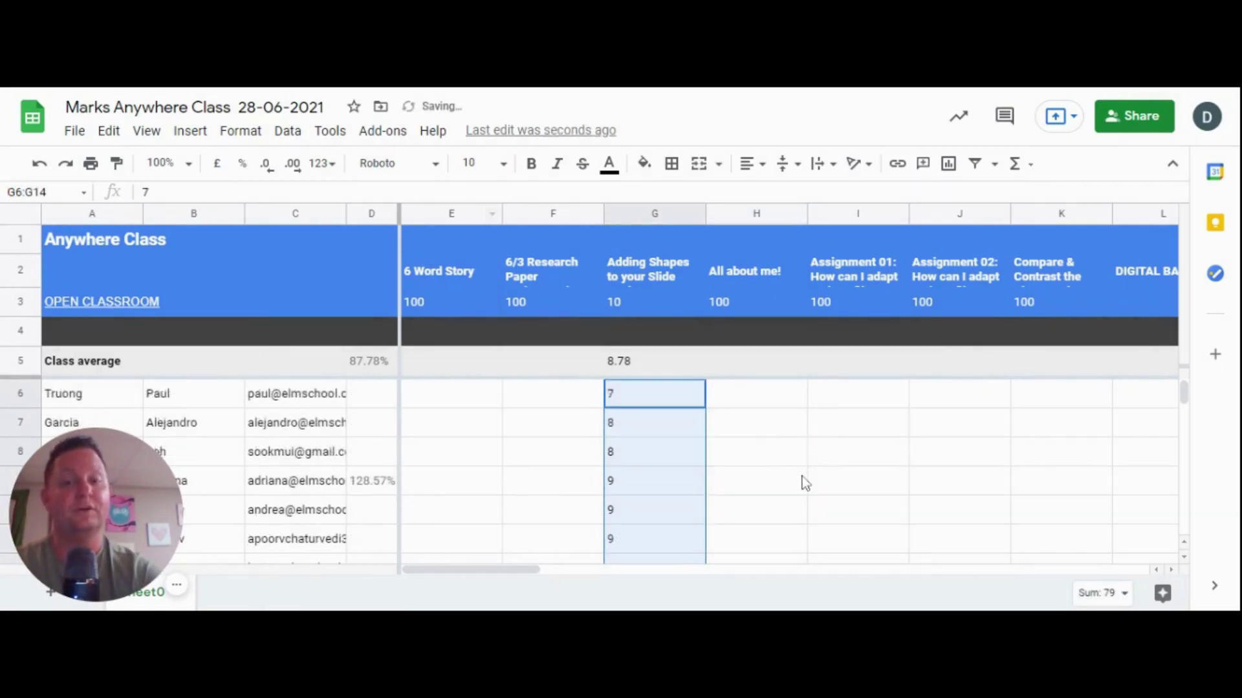
# - Clear the selection of the sorted marks by selecting cell H8
pyautogui.click(789, 463)
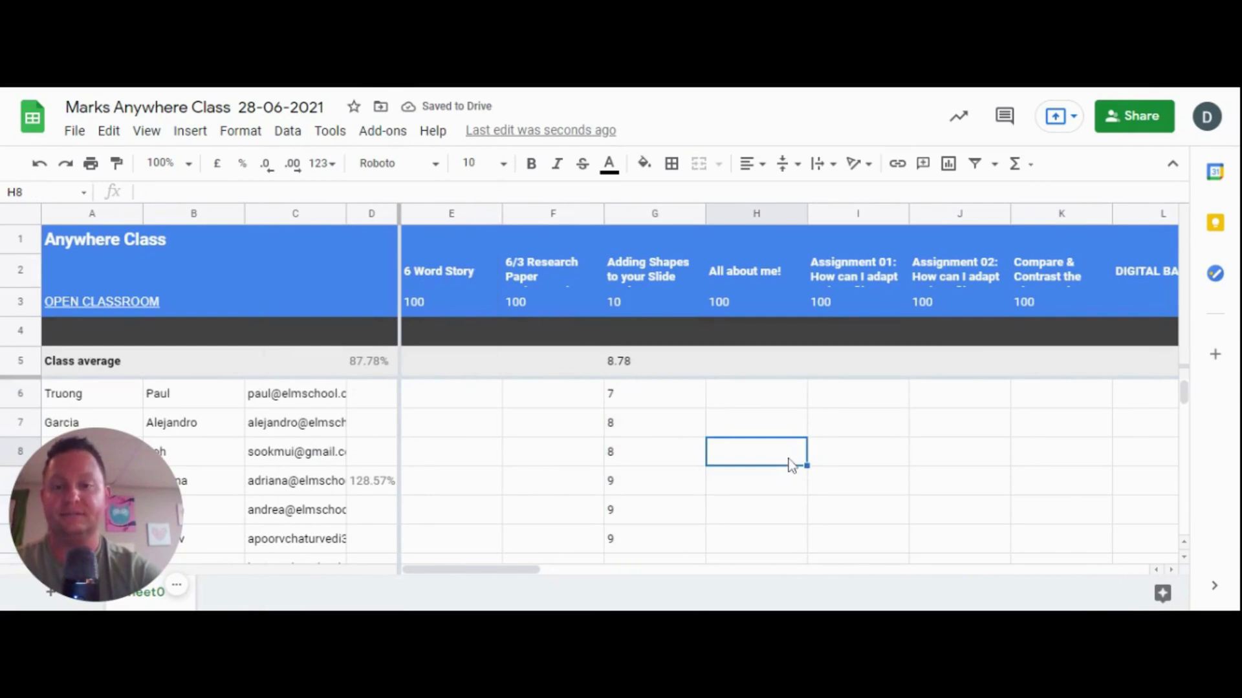